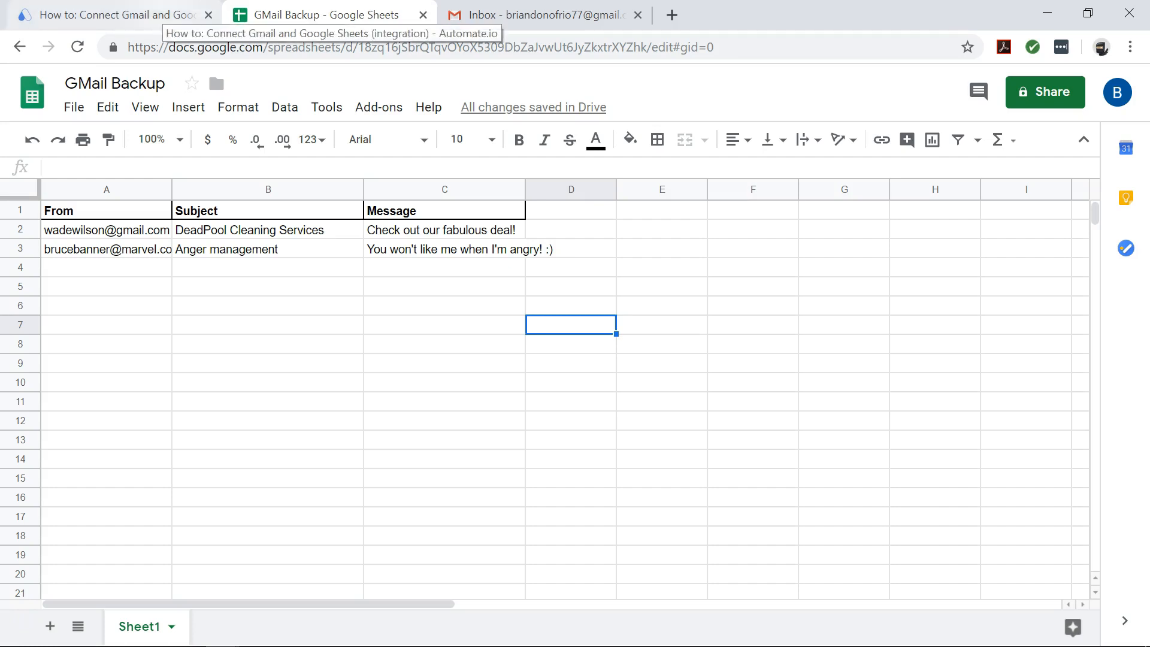
Switch from the GMail Backup sheet to the Automate.io Gmail–Google Sheets integration page
left_click(159, 15)
Start the 'Add a Row in Google Sheets on a New Email in Gmail' integration from Popular Integrations
scroll(575, 359, "down", 5)
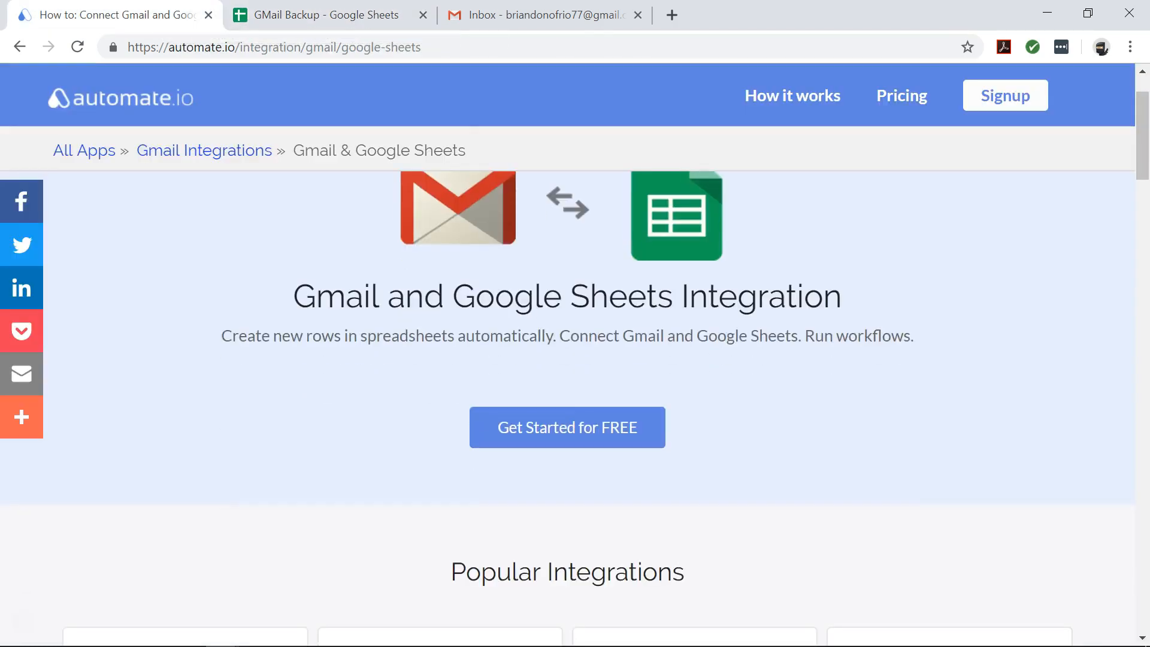
scroll(575, 359, "down", 3)
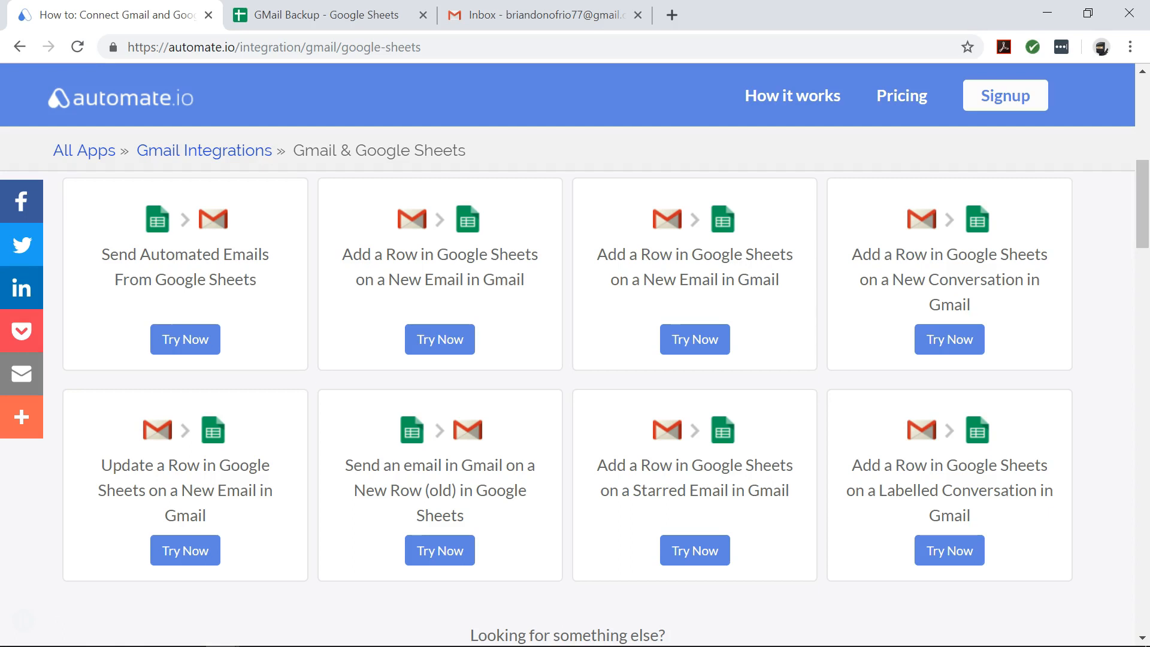
left_click(439, 339)
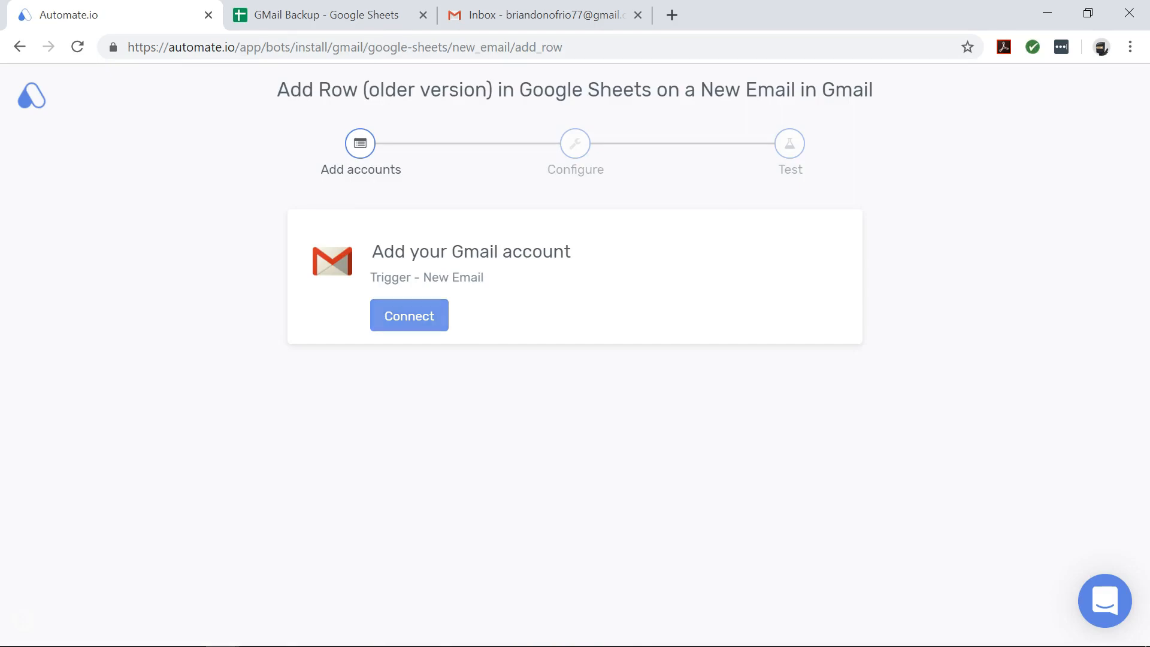
Connect and authorize the Gmail account with the chosen Google account, then save it
left_click(418, 324)
left_click(418, 324)
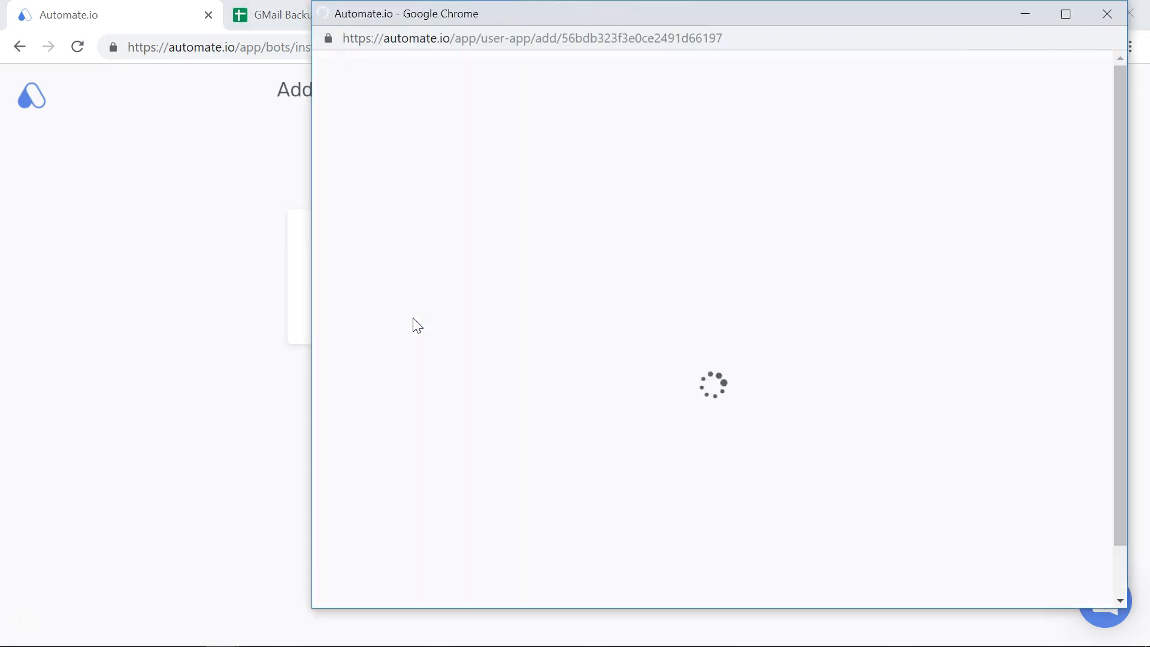
left_click(708, 275)
left_click(855, 320)
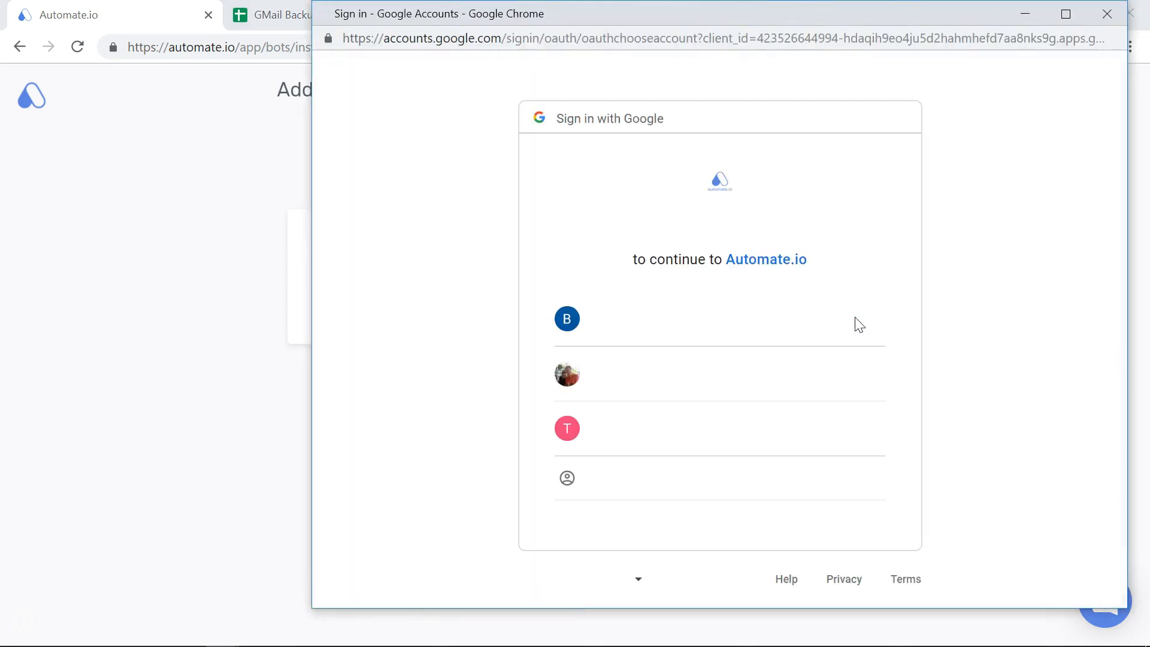
left_click(718, 320)
left_click(866, 590)
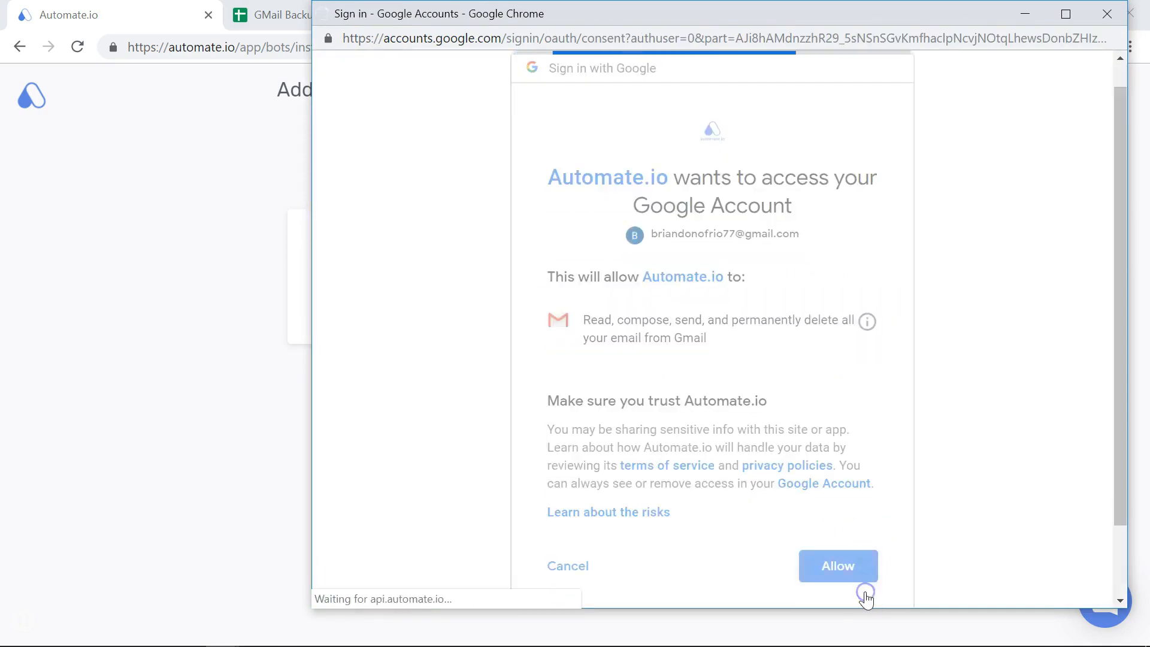
left_click(918, 304)
Connect the Google Sheets account, allowing Google Drive access, and save the connection
left_click(420, 324)
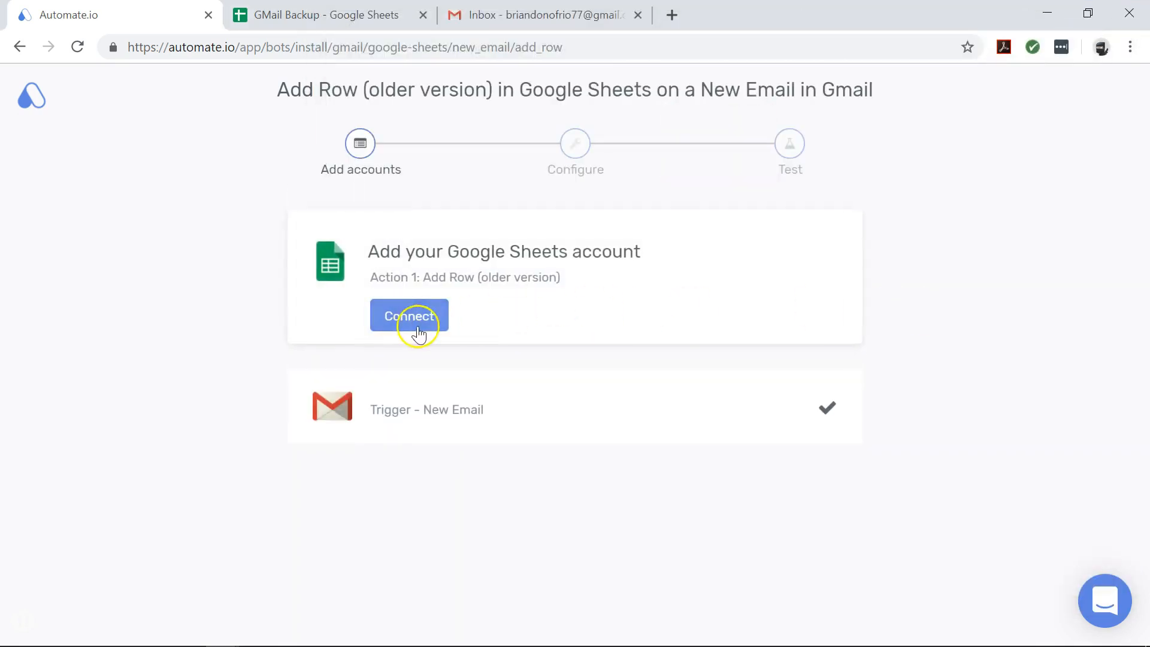
left_click(903, 372)
left_click(880, 311)
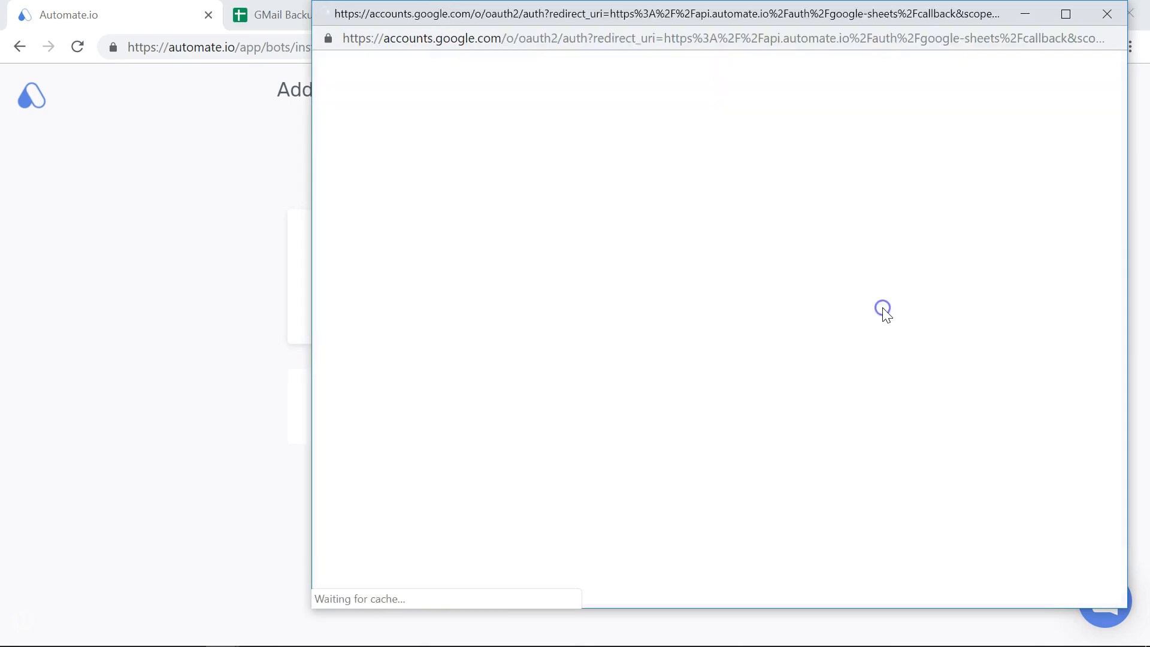
left_click(701, 322)
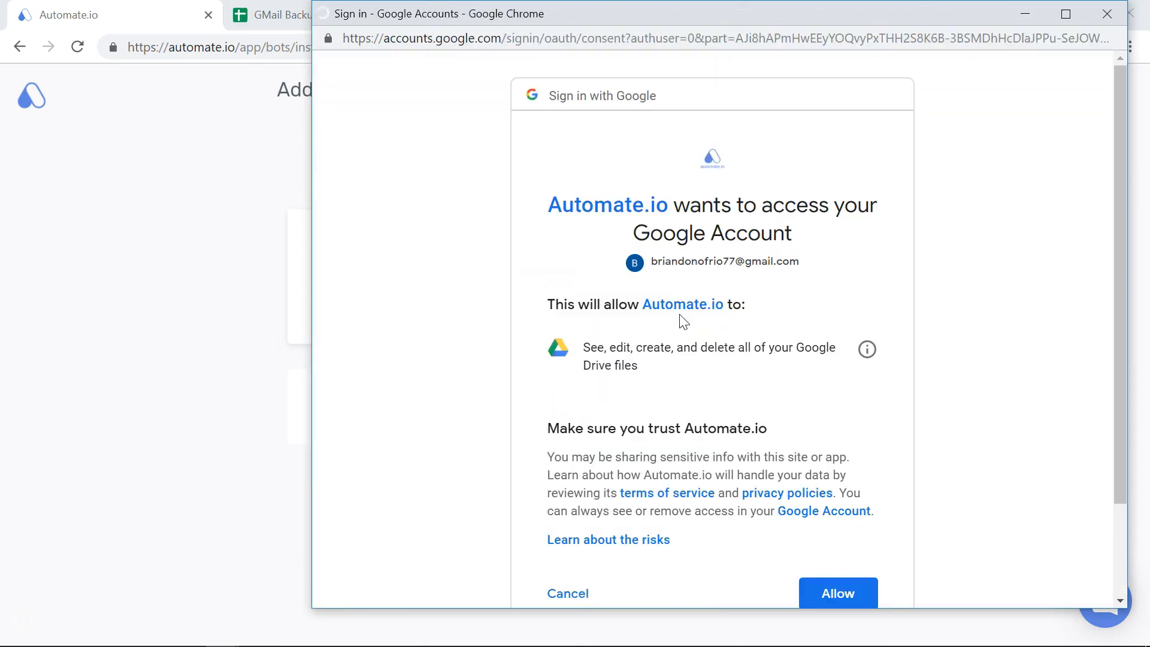
left_click(837, 590)
left_click(910, 304)
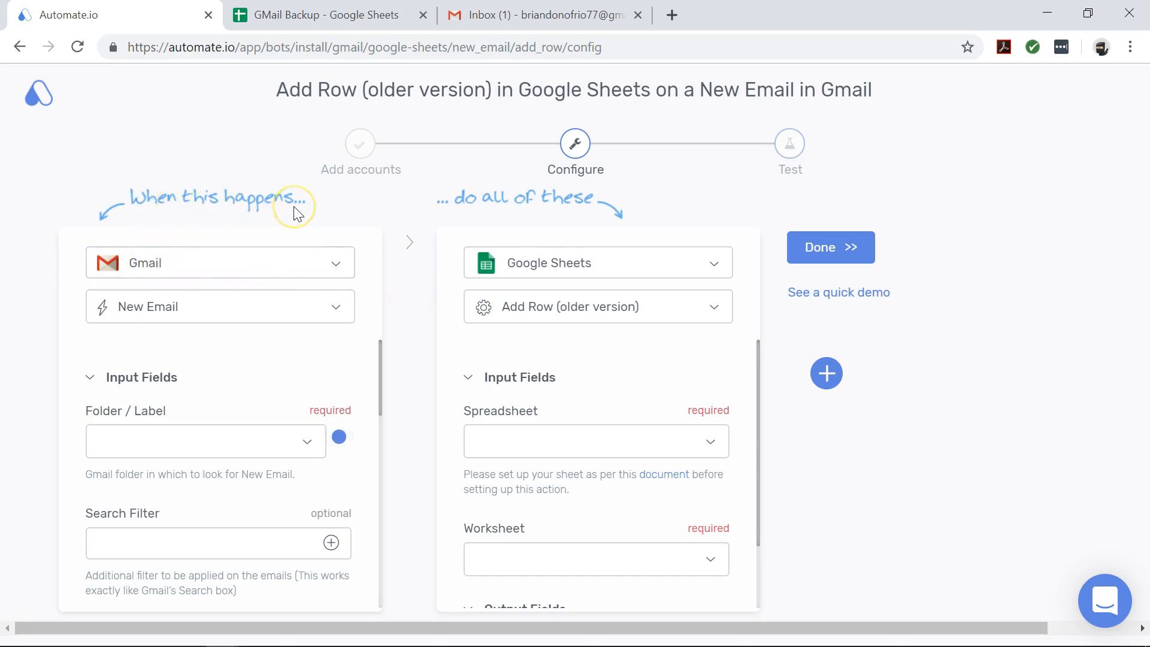
Keep New Email as the Gmail trigger and set its Folder / Label to INBOX
left_click(277, 307)
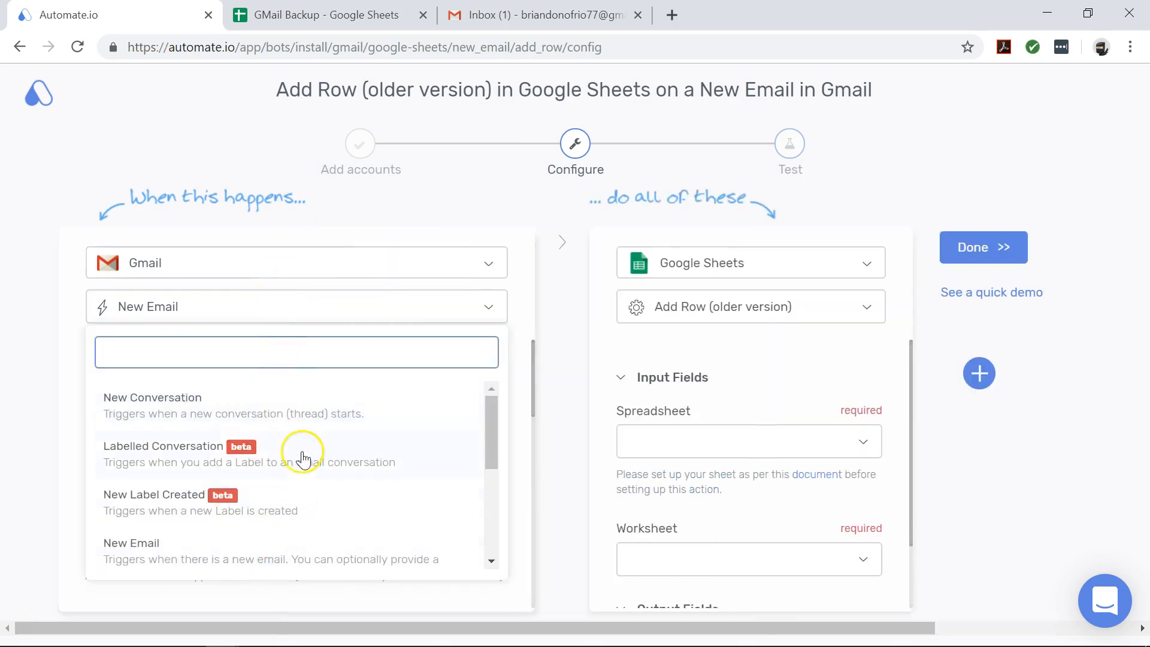
scroll(303, 443, "down", 2)
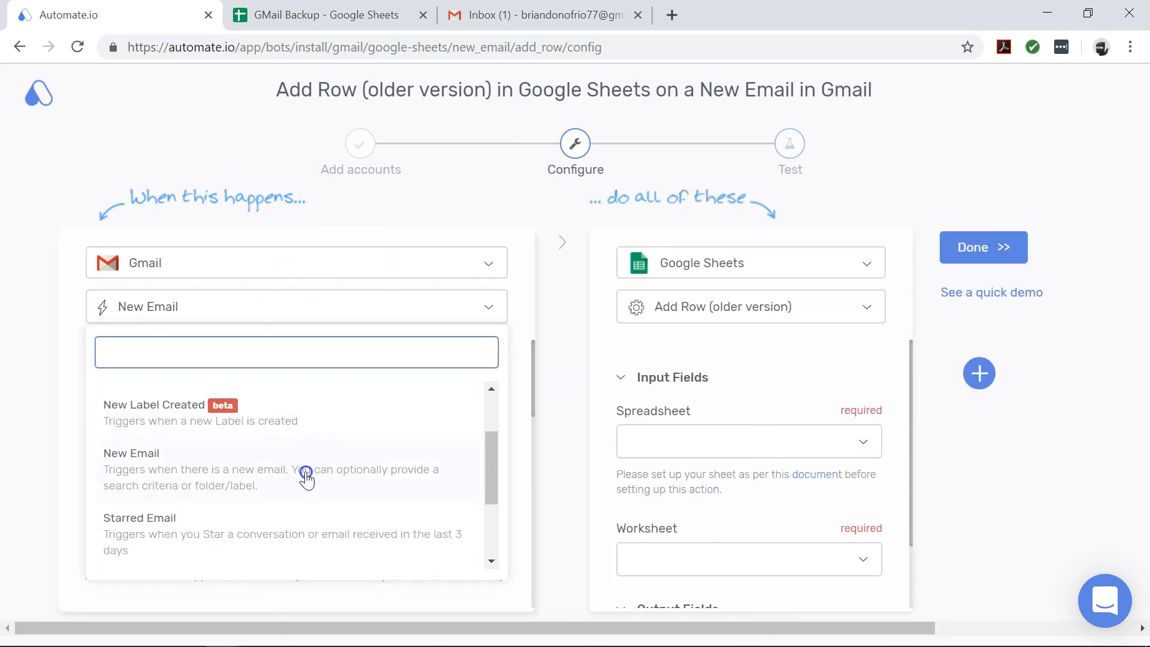
left_click(306, 476)
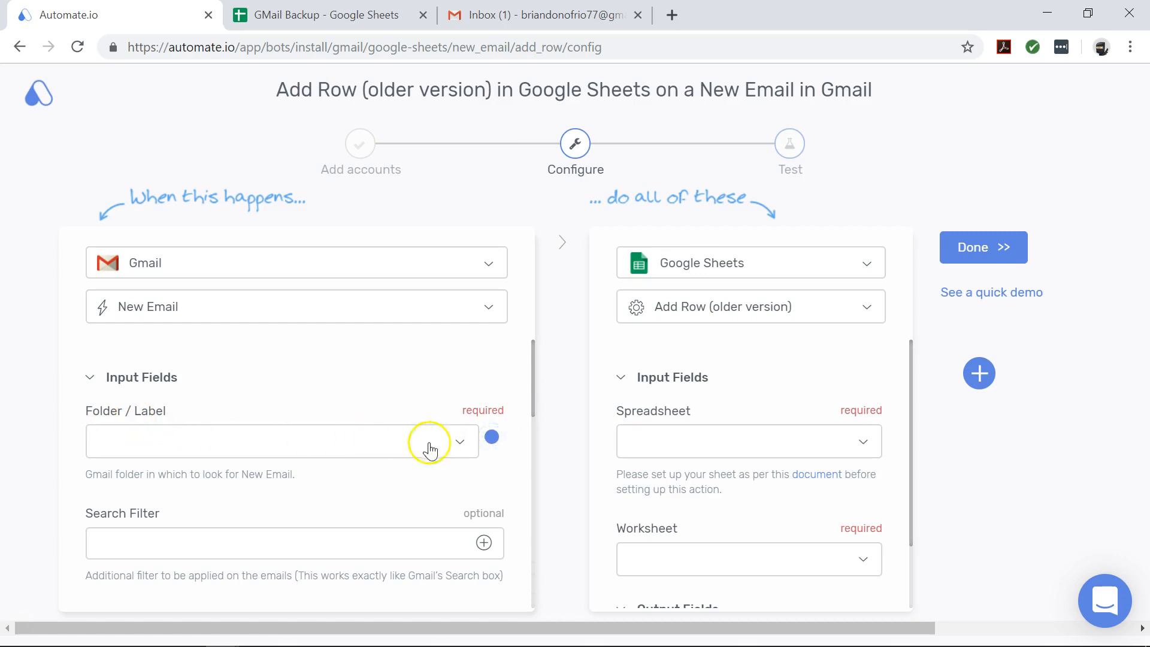
left_click(462, 442)
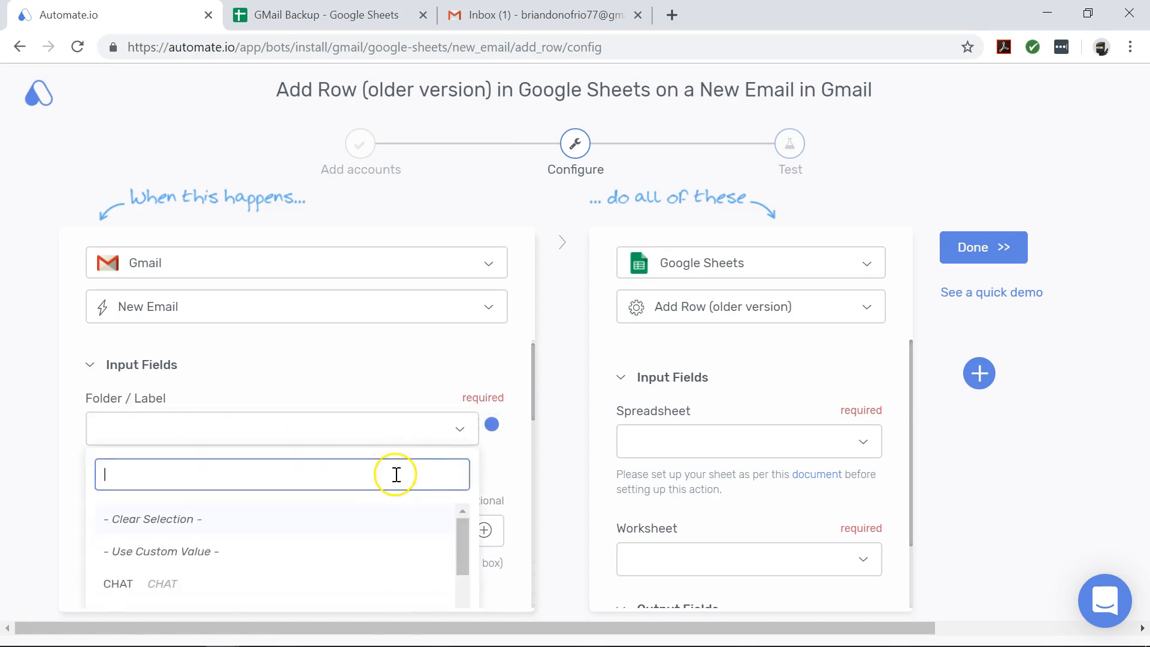
scroll(397, 474, "down", 3)
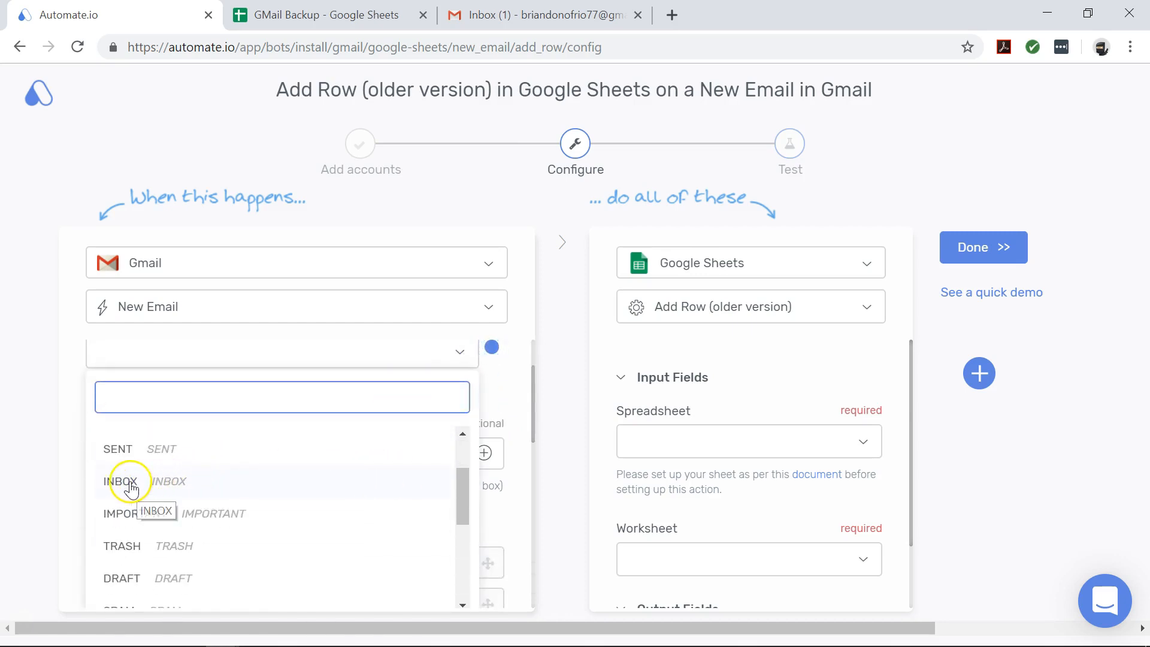
left_click(130, 490)
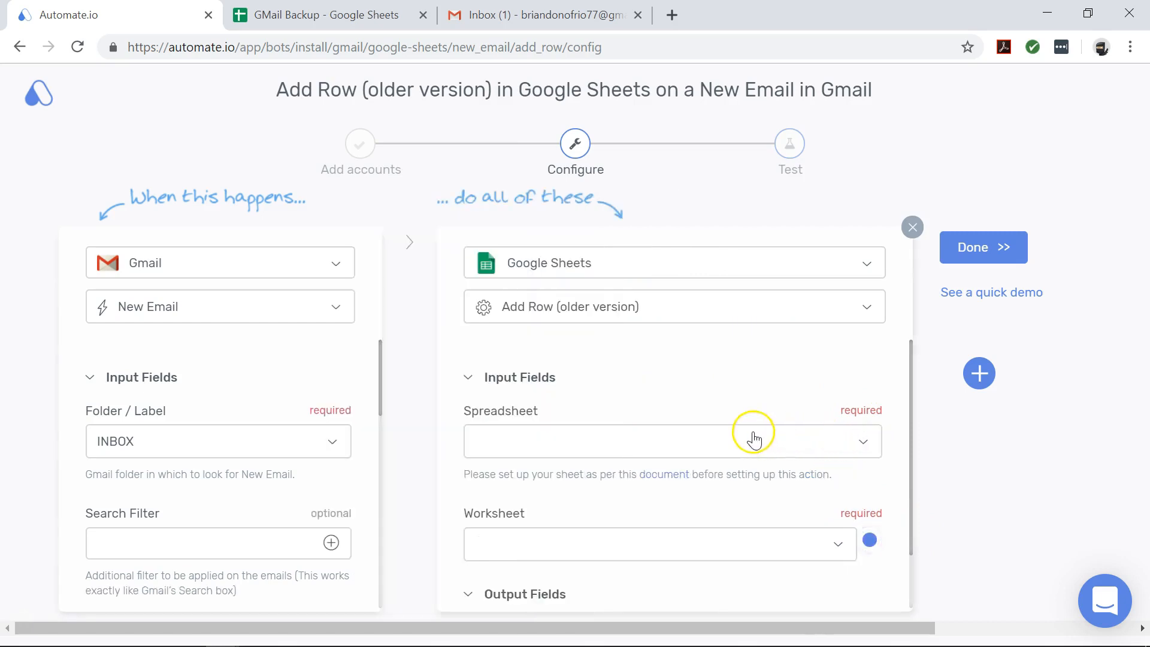
Target the GMail Backup spreadsheet and its Sheet1 worksheet in the Add Row action
left_click(864, 448)
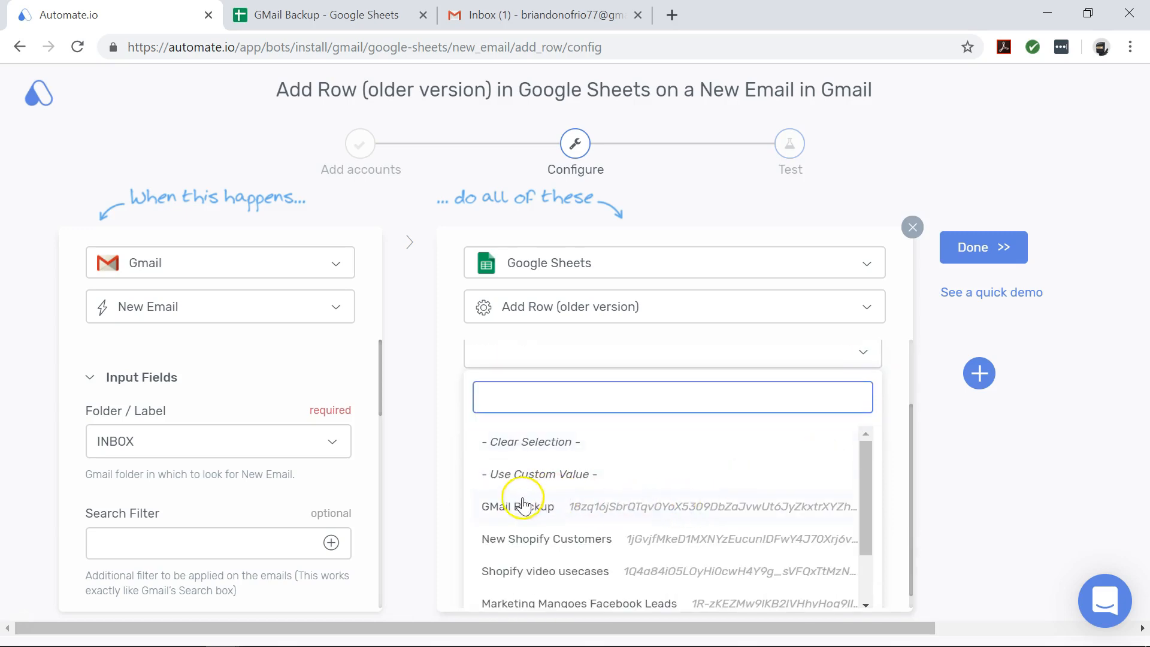
left_click(506, 507)
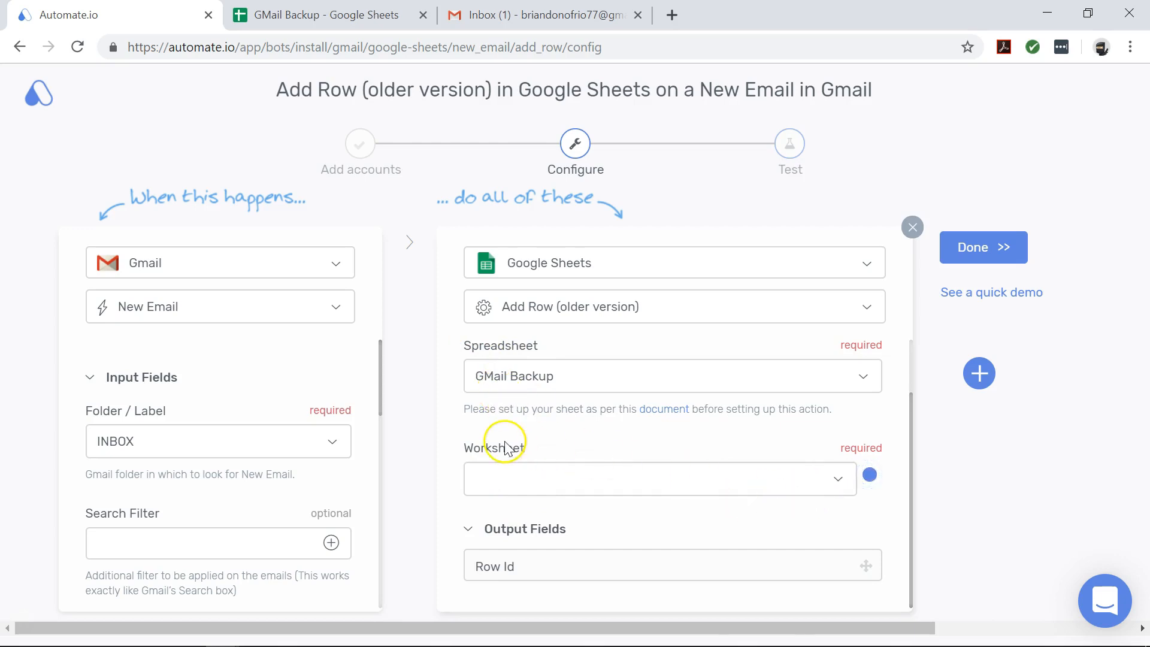
left_click(833, 477)
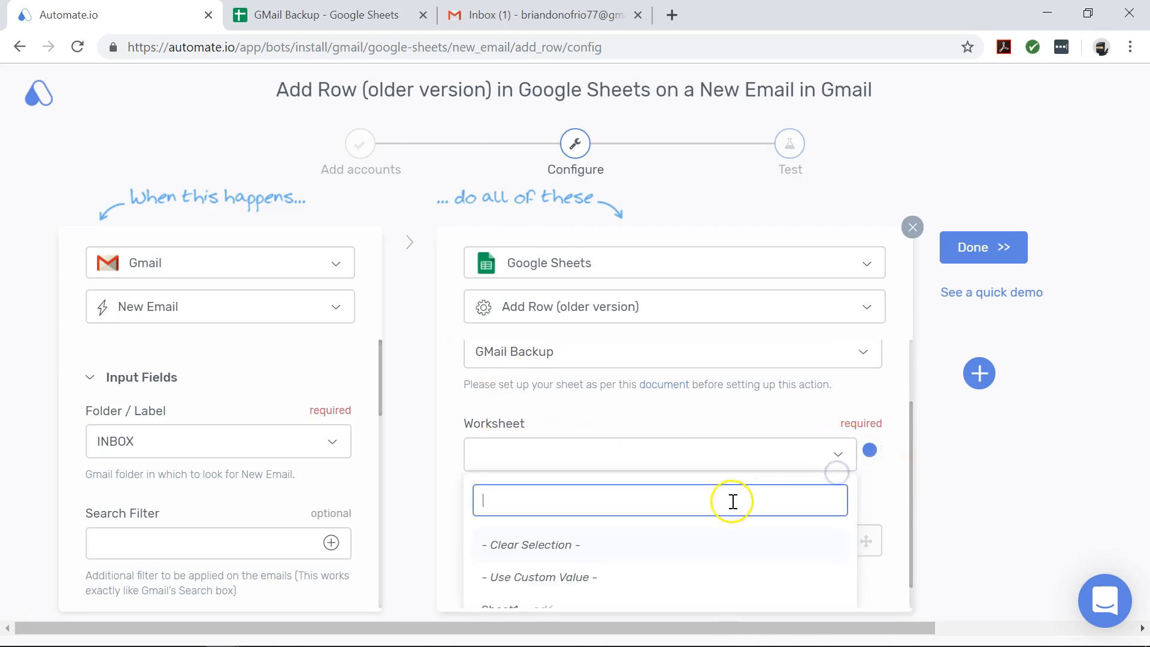
left_click(542, 579)
left_click(546, 575)
scroll(547, 575, "down", 2)
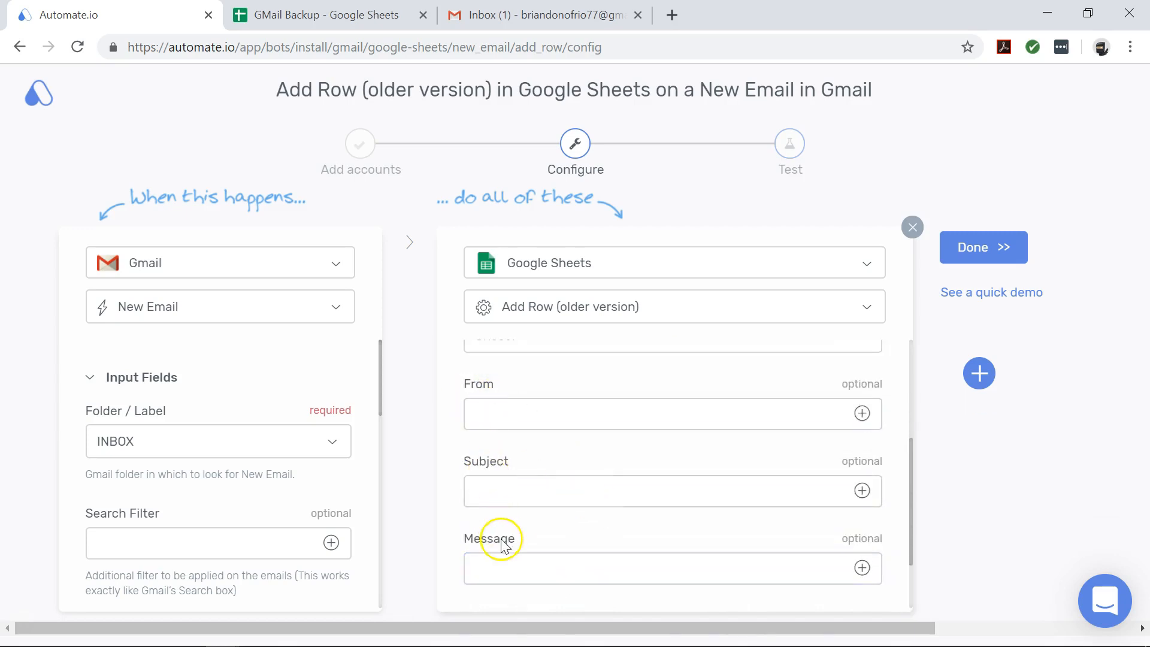
Check the From, Subject and Message column headers in the GMail Backup sheet, then return
left_click(279, 12)
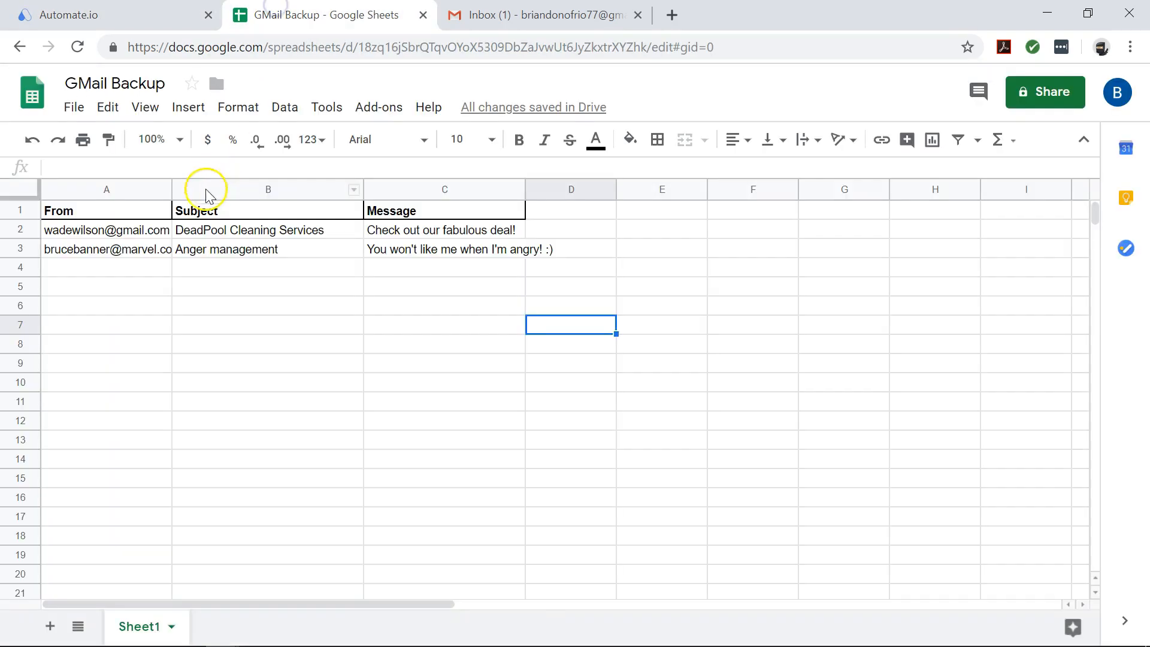
left_click(128, 211)
left_click(239, 211)
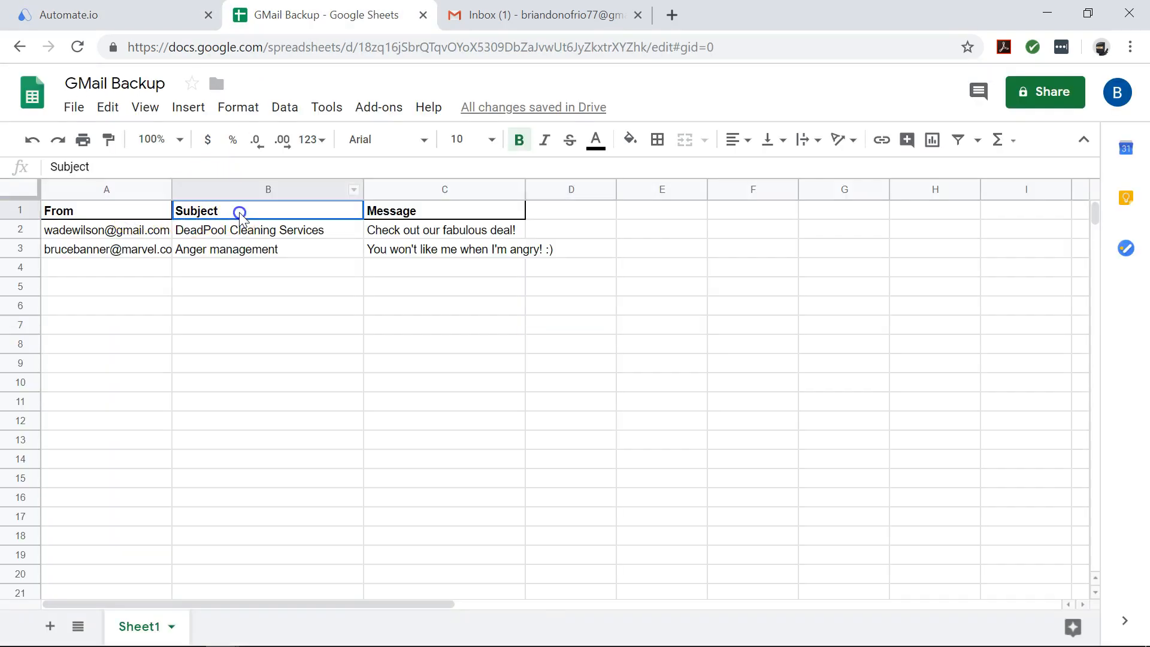
left_click(390, 217)
left_click(174, 23)
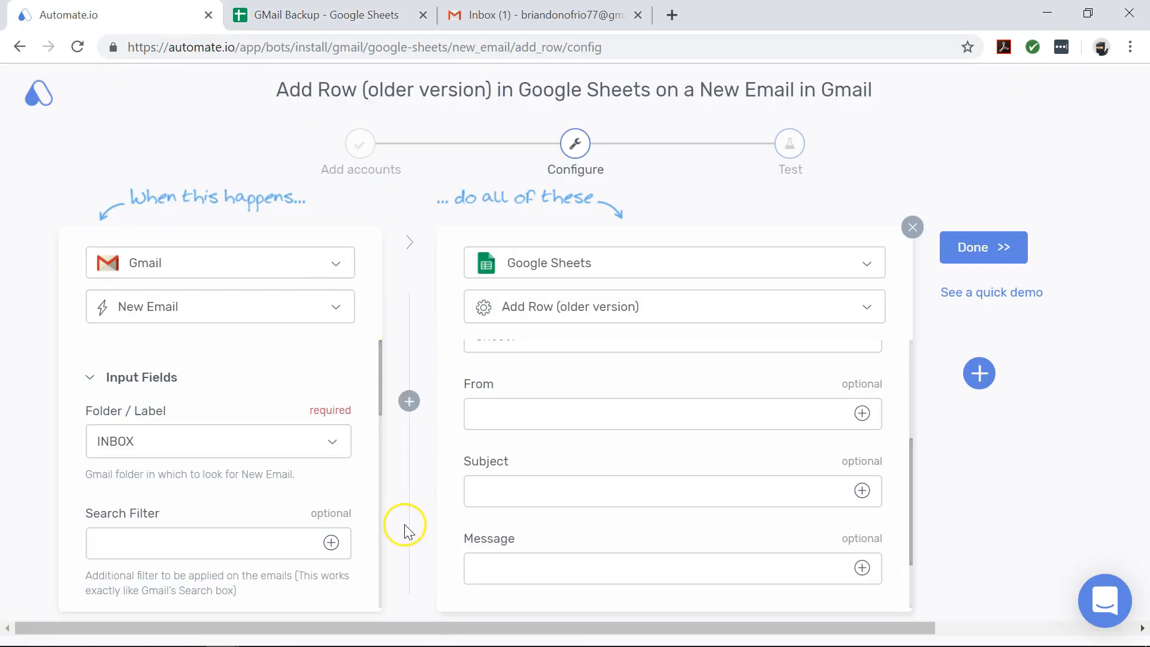
Map From Email, Subject and Message ID into the From, Subject and Message fields, then finish
scroll(368, 539, "down", 4)
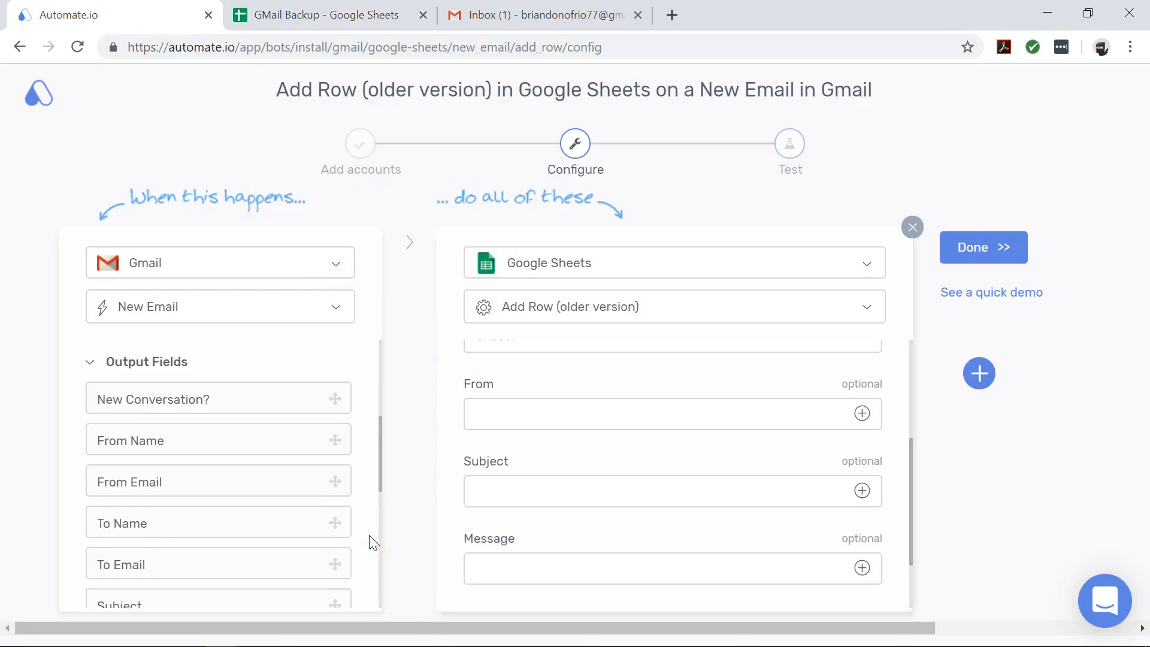
left_click_drag(269, 480, 600, 412)
scroll(286, 510, "down", 2)
left_click_drag(277, 510, 555, 493)
scroll(257, 483, "down", 3)
left_click_drag(256, 469, 588, 562)
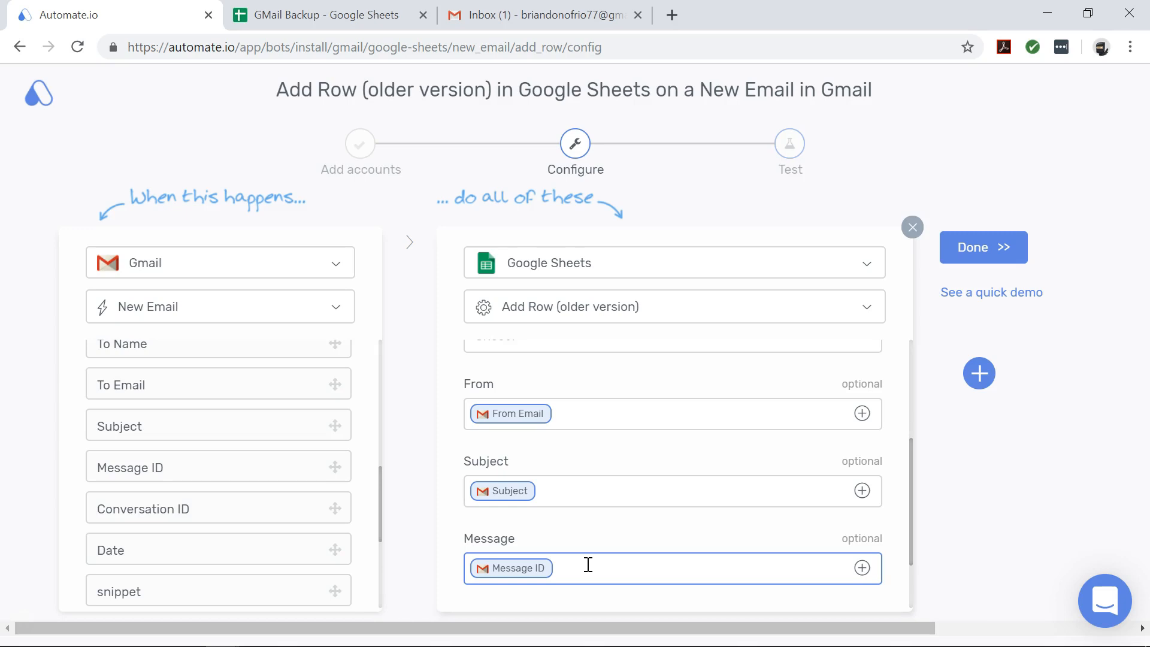
left_click(978, 250)
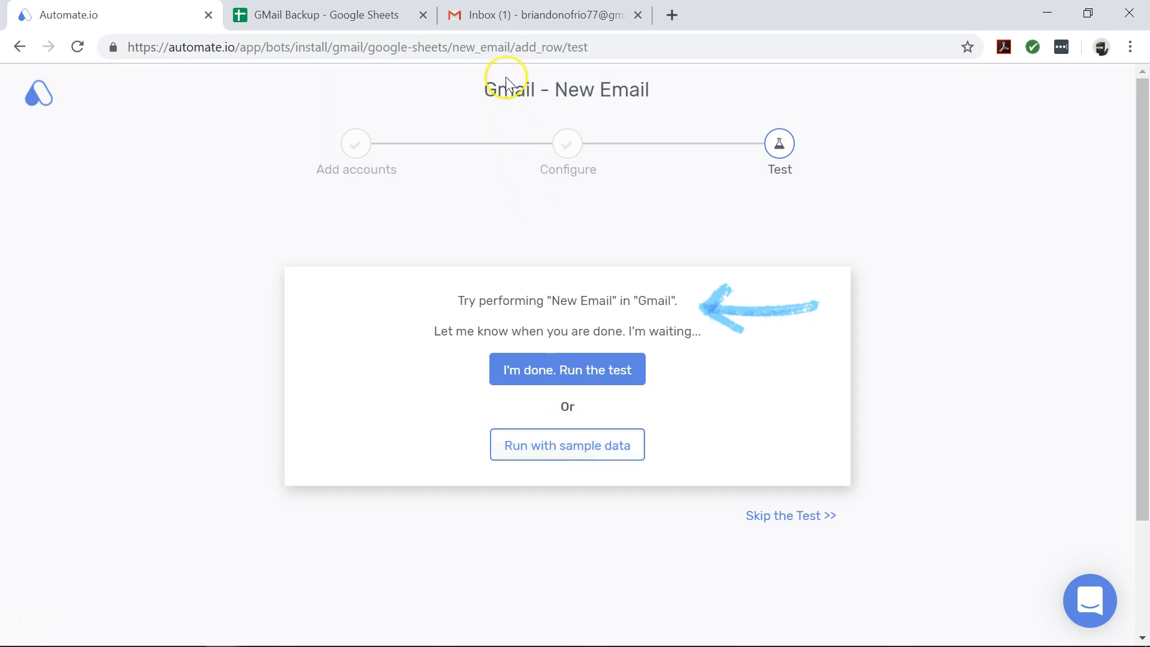
Send yourself a 'BOT TEST' email reading 'How is the BOT working for you?' from Gmail
left_click(523, 18)
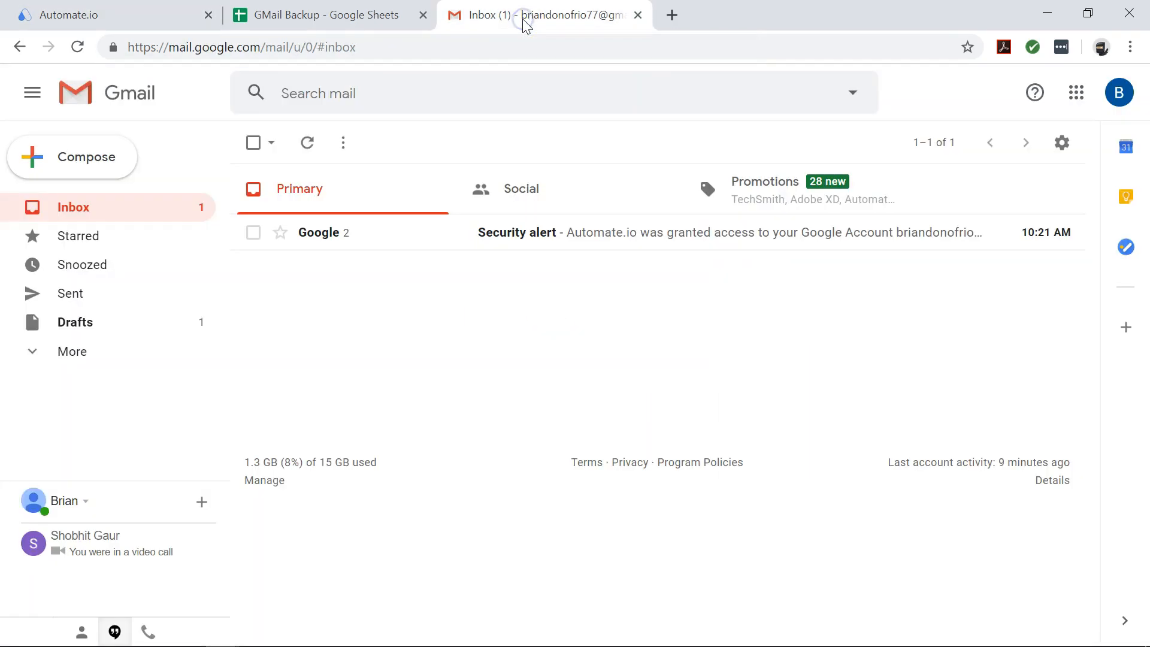
left_click(109, 176)
type("br")
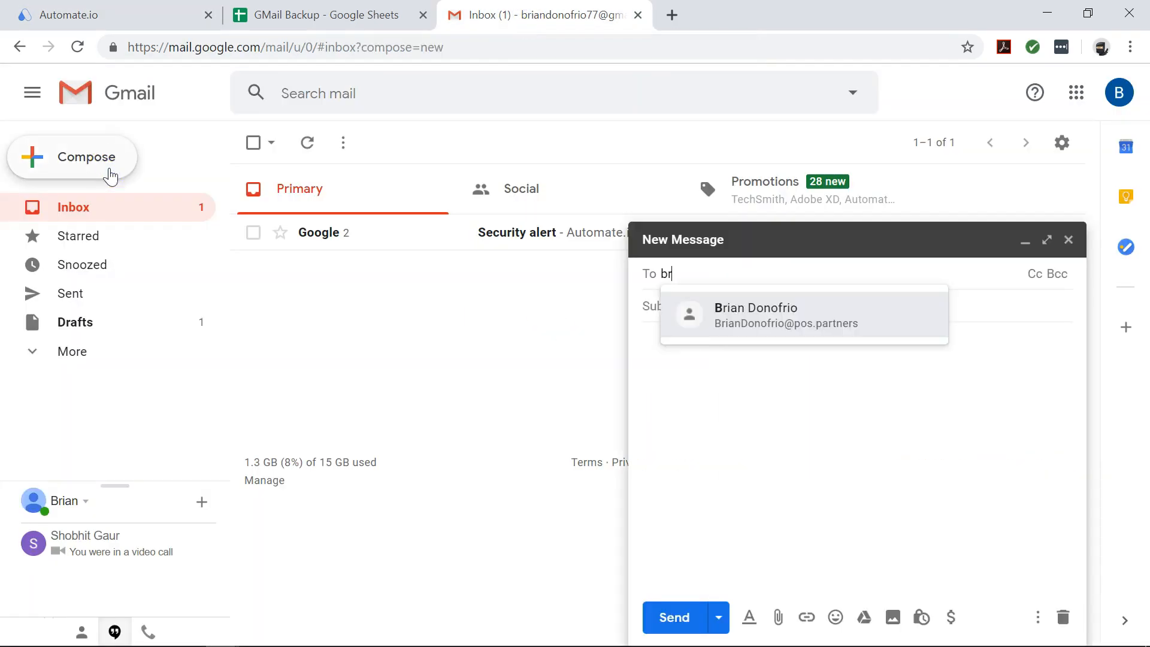
key("Return")
key("Tab")
type("BOT TEST")
key("Tab")
type("How is the BOT working for you?")
left_click(675, 614)
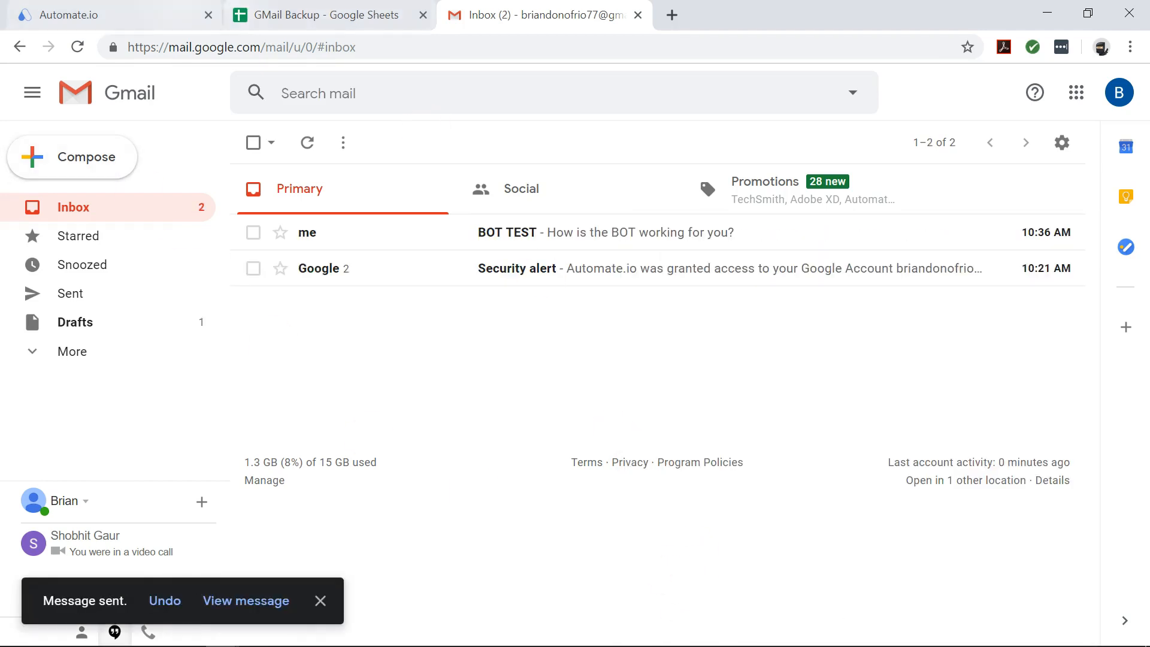
left_click(169, 12)
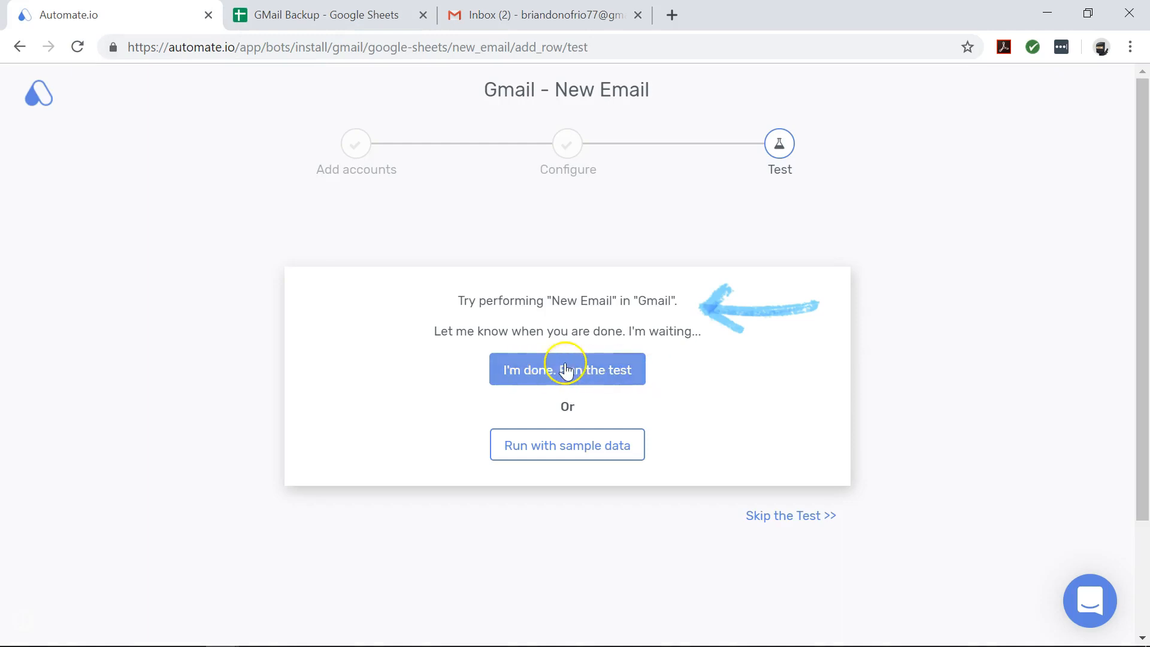
Run the bot test until it reports 'Congratulations, your Bot is all good.', then view Gmail
left_click(585, 376)
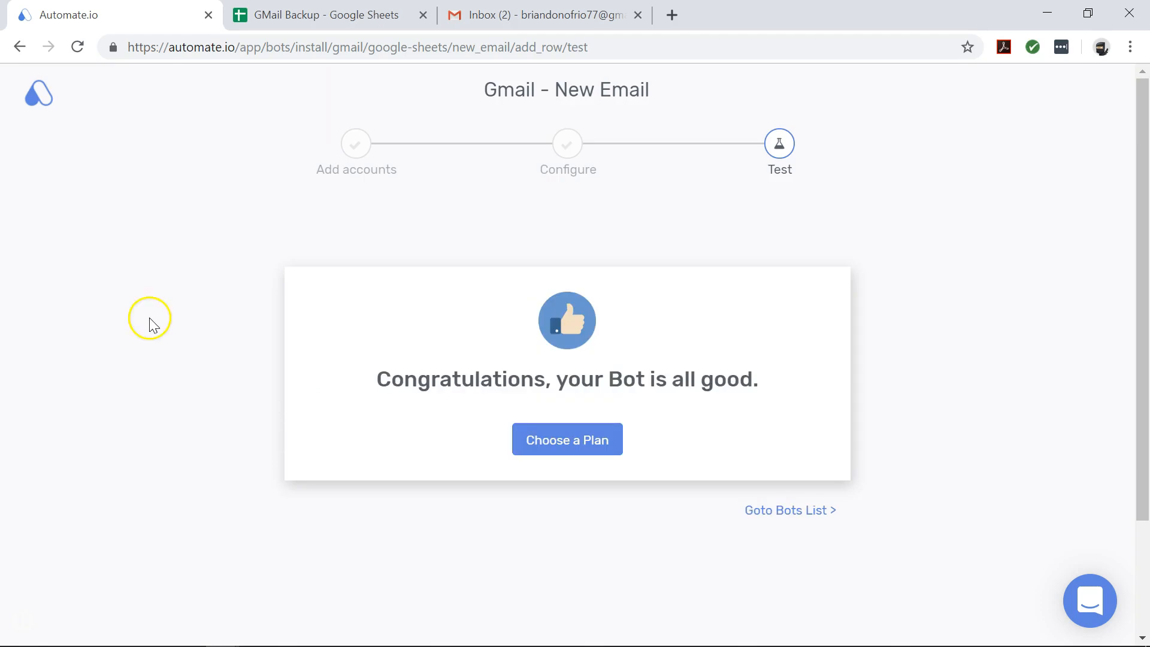
left_click(525, 18)
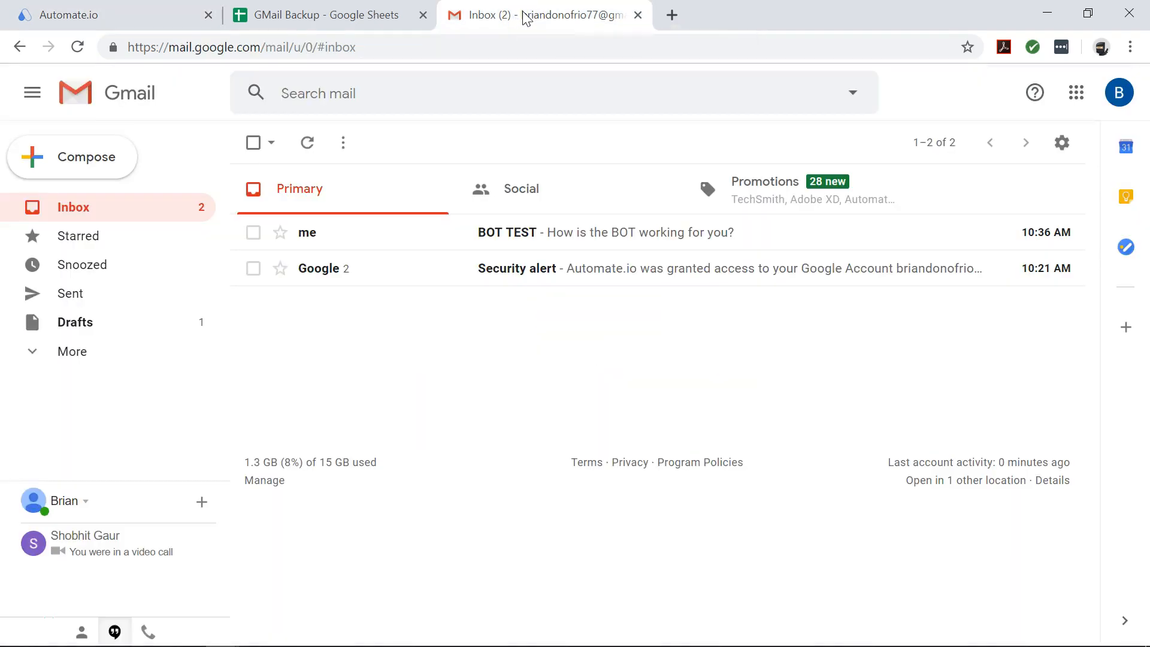
Switch to the GMail Backup spreadsheet tab
left_click(359, 15)
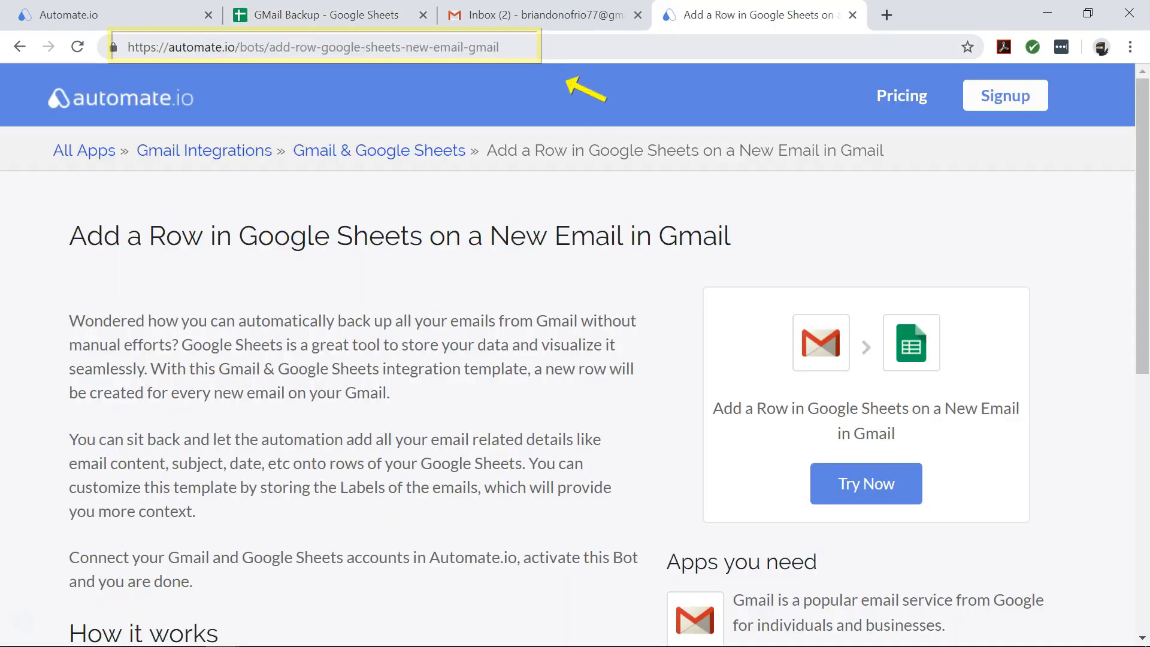